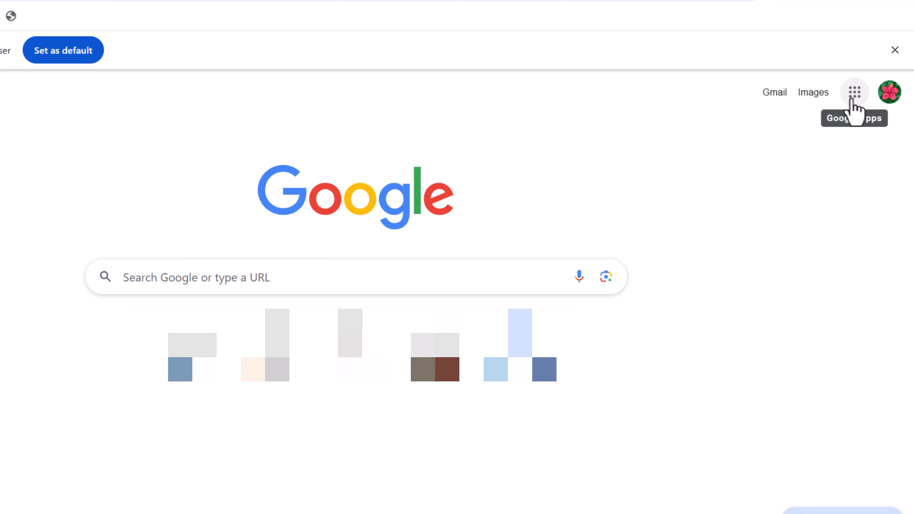
# - Open Google Forms from the Google apps launcher, start a blank form and dismiss the tour prompt
pyautogui.click(854, 103)
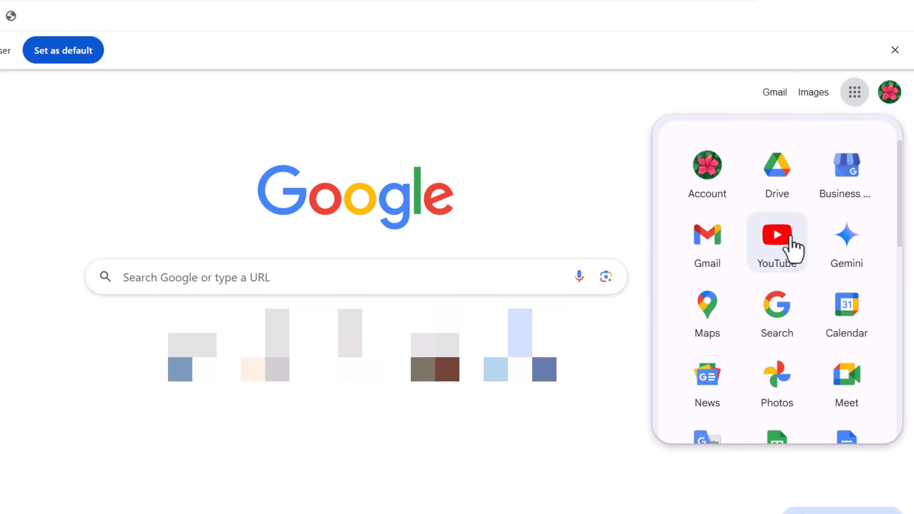
pyautogui.scroll(-4, 792, 245)
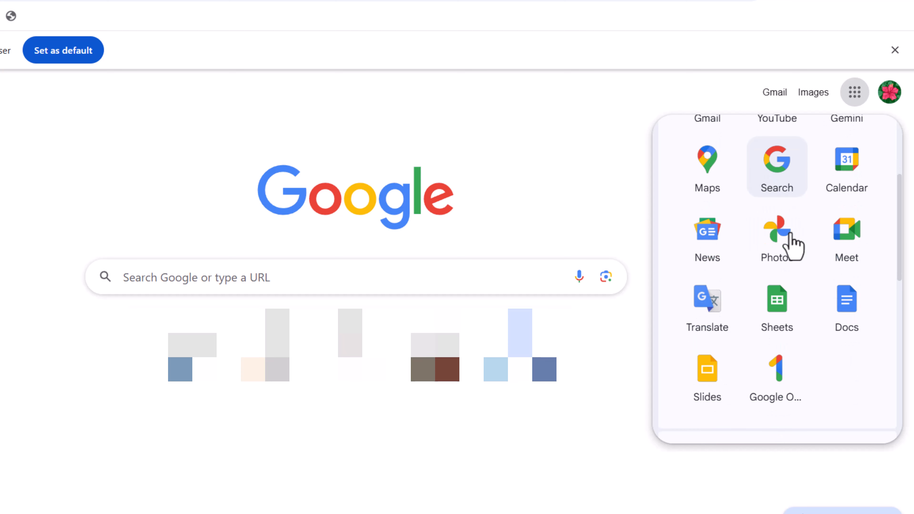
pyautogui.scroll(-2, 794, 245)
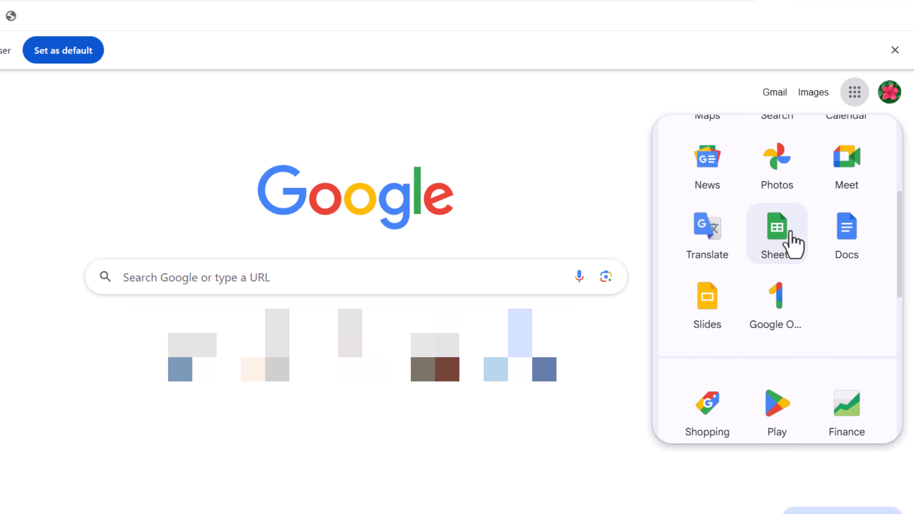
pyautogui.scroll(-6, 791, 234)
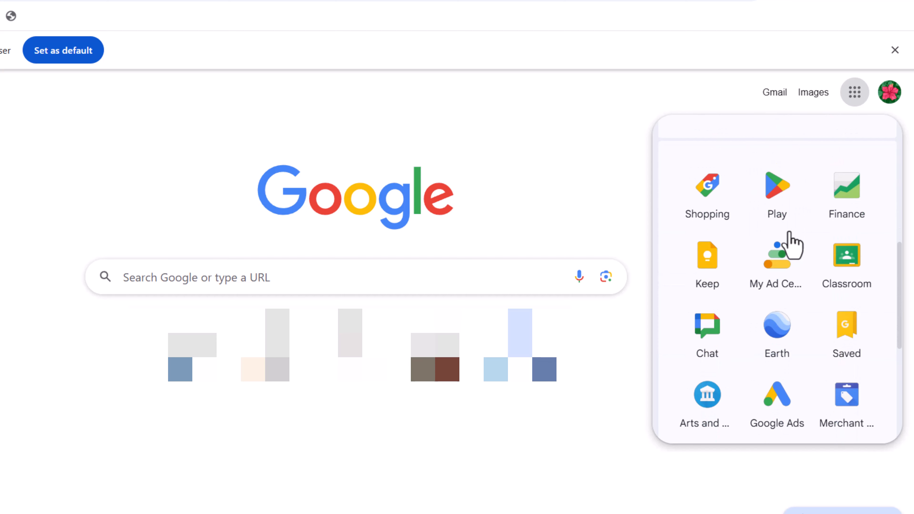
pyautogui.scroll(-4, 789, 240)
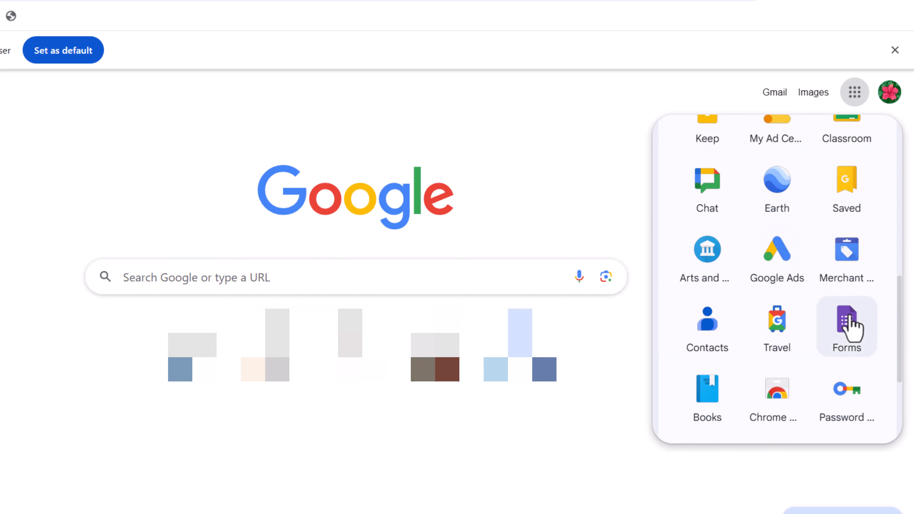
pyautogui.click(849, 339)
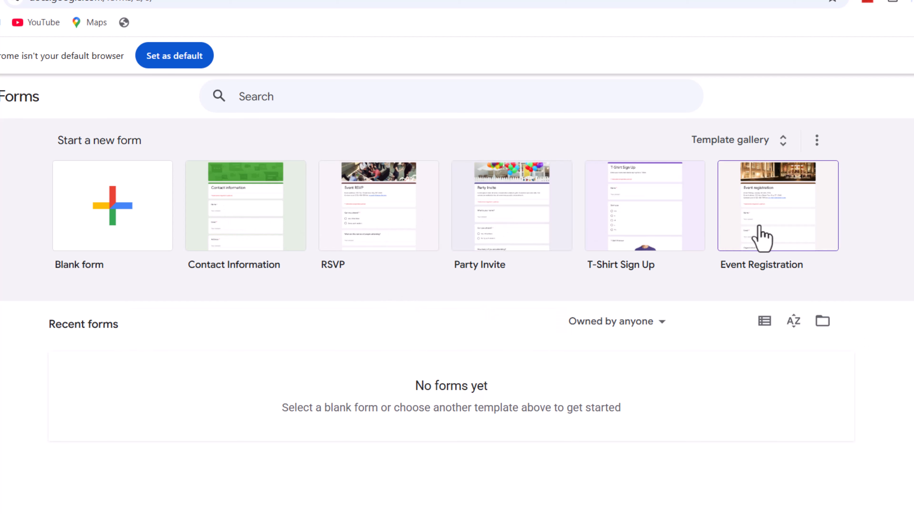
pyautogui.click(112, 216)
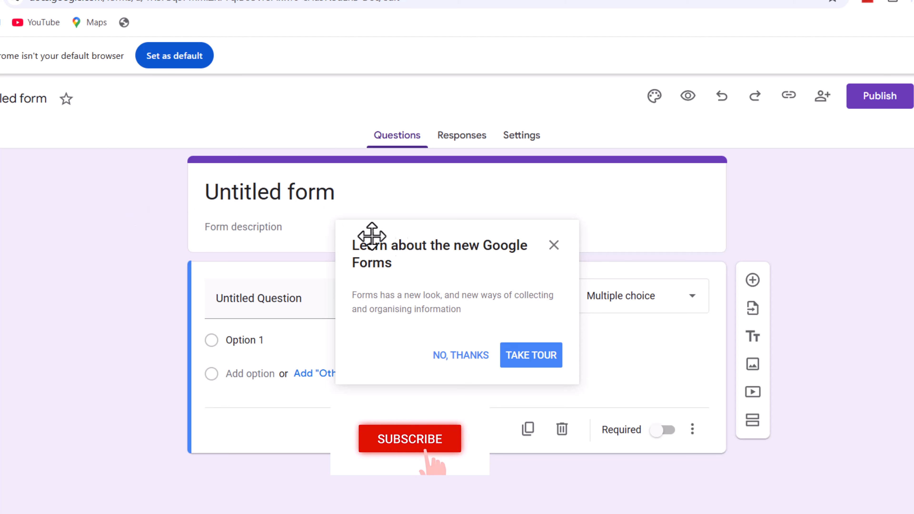
pyautogui.click(466, 351)
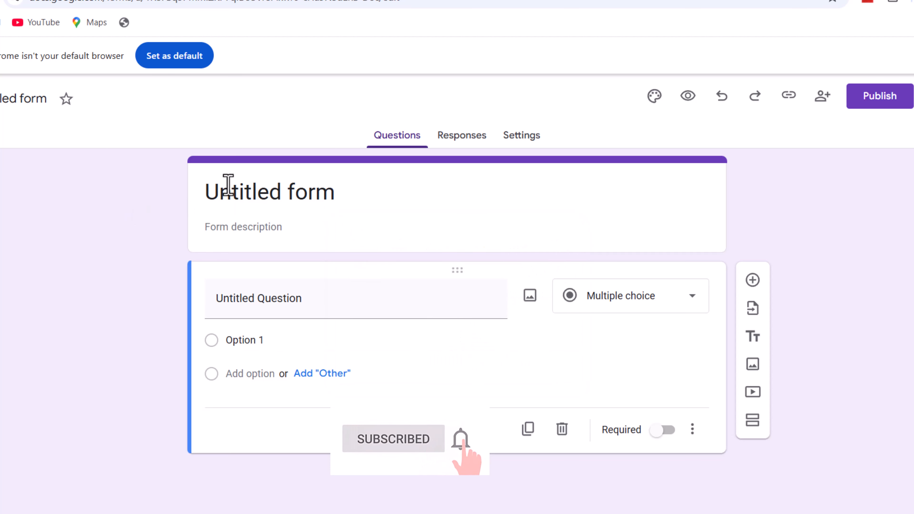
# - Rename the form title to University Project
pyautogui.click(241, 192)
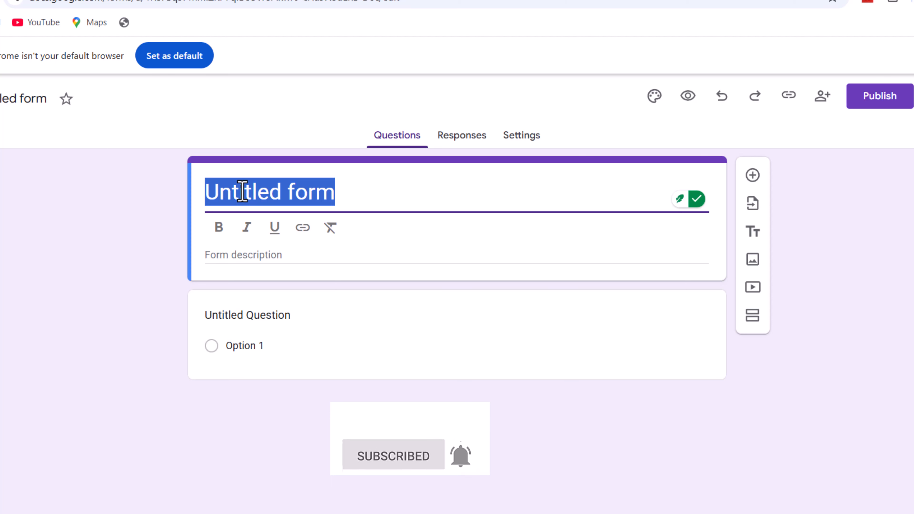
pyautogui.press('BackSpace')
pyautogui.hotkey('ctrl', 'z')
pyautogui.write('University')
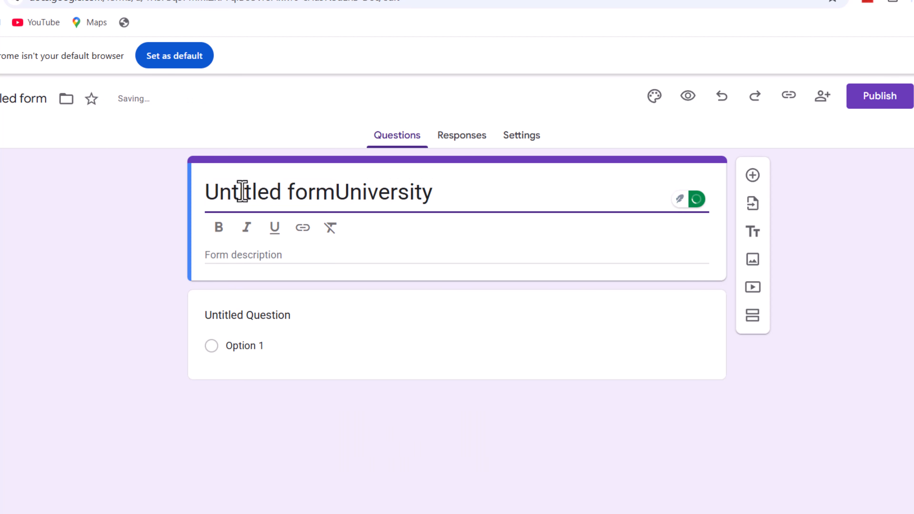
pyautogui.press('BackSpace')
pyautogui.press('BackSpace')
pyautogui.press('BackSpace')
pyautogui.press('BackSpace')
pyautogui.press('BackSpace')
pyautogui.press('BackSpace')
pyautogui.press('BackSpace')
pyautogui.press('BackSpace')
pyautogui.press('BackSpace')
pyautogui.press('BackSpace')
pyautogui.press('BackSpace')
pyautogui.press('BackSpace')
pyautogui.press('BackSpace')
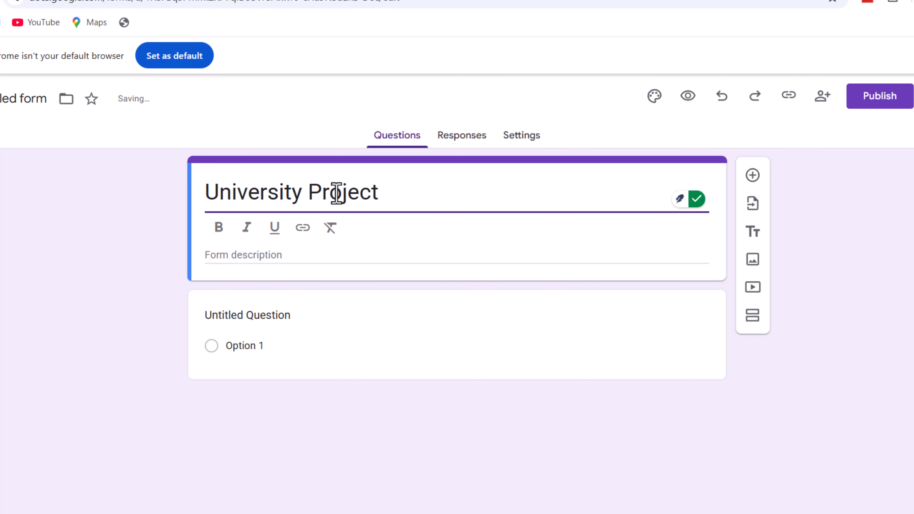
# - Turn the first question into a required short-answer question titled name
pyautogui.click(246, 316)
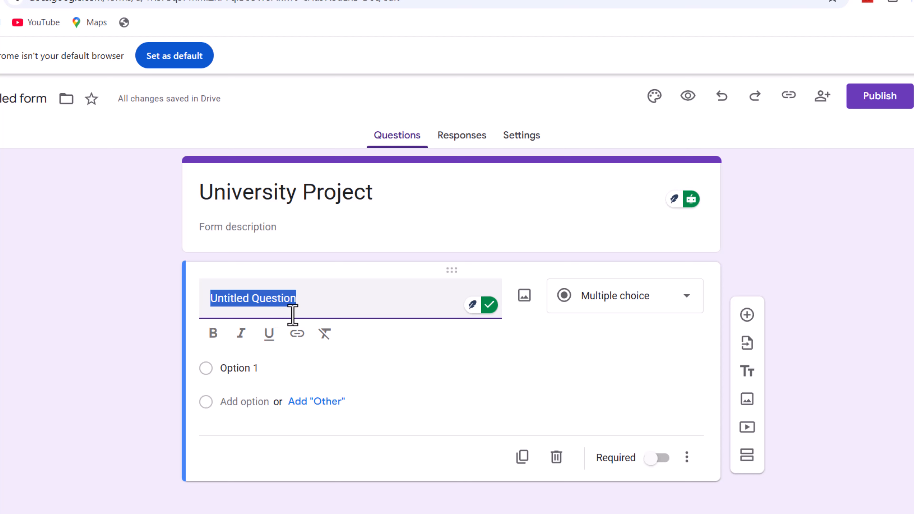
pyautogui.press('BackSpace')
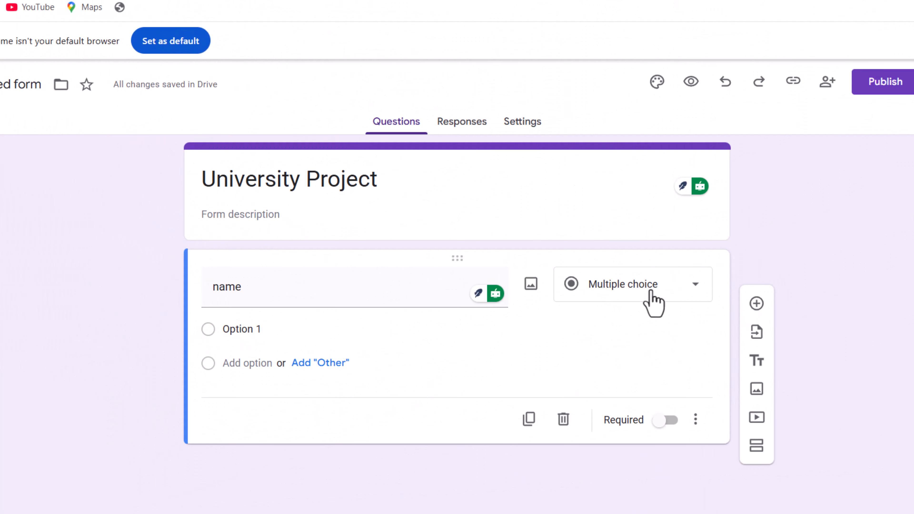
pyautogui.click(652, 302)
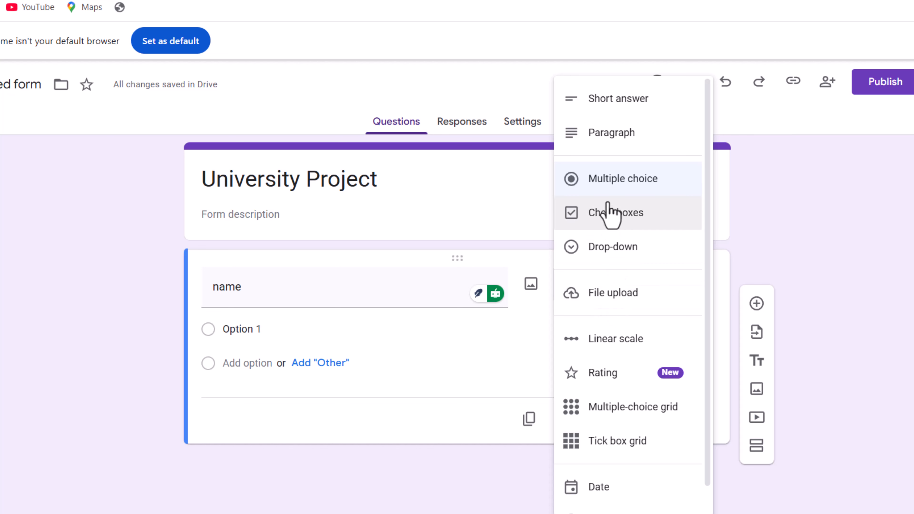
pyautogui.click(616, 115)
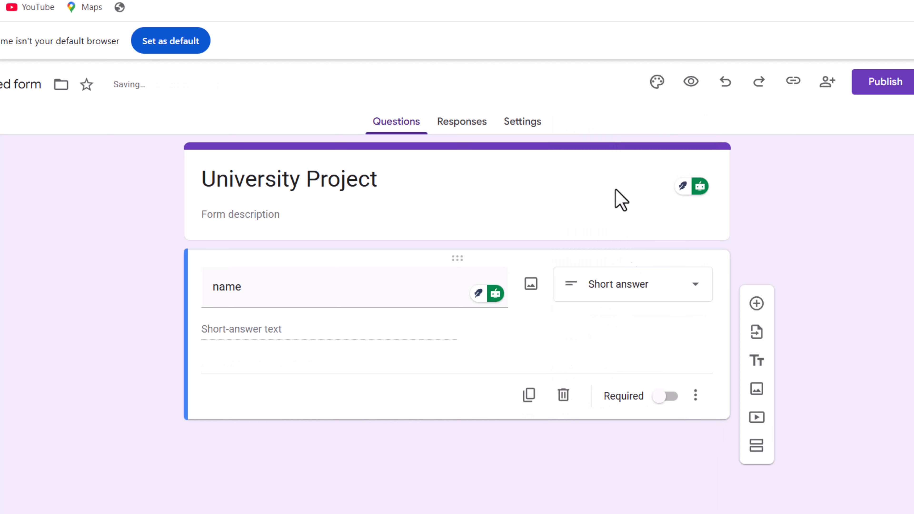
pyautogui.click(660, 396)
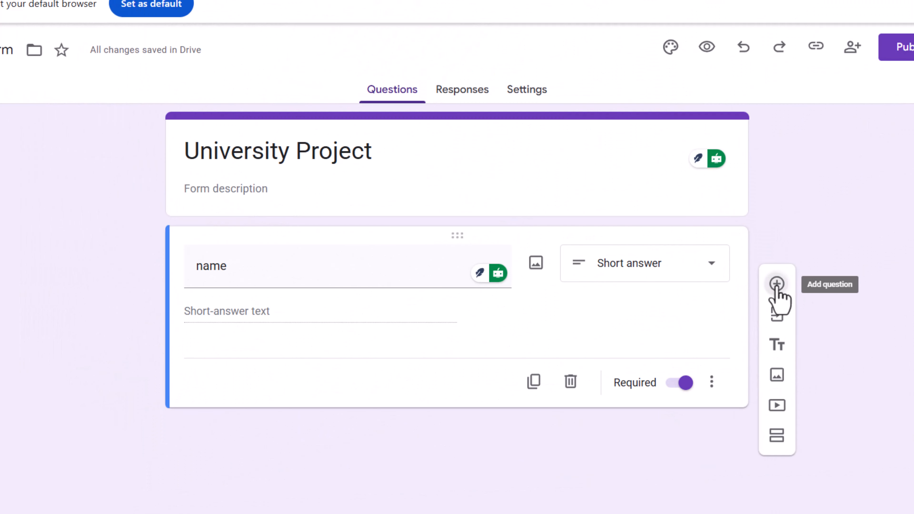
# - Add a required short-answer question titled Email address
pyautogui.click(776, 284)
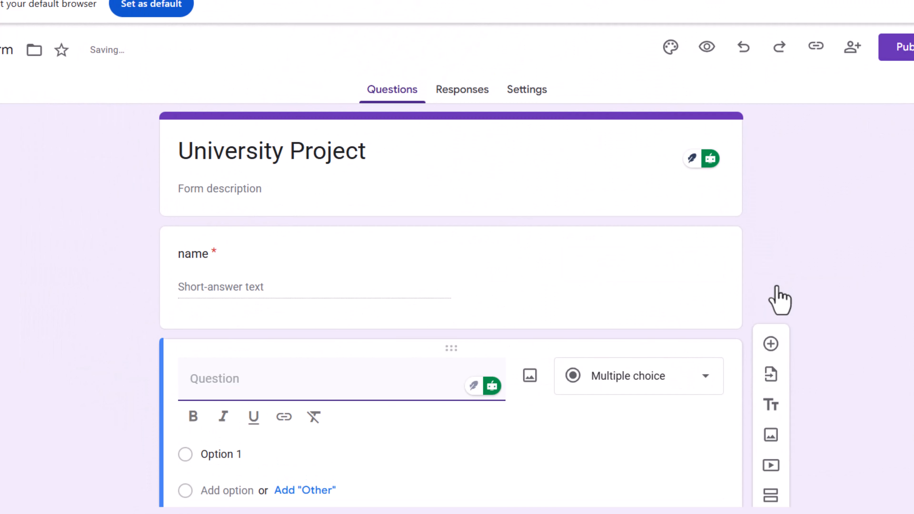
pyautogui.write('Ema')
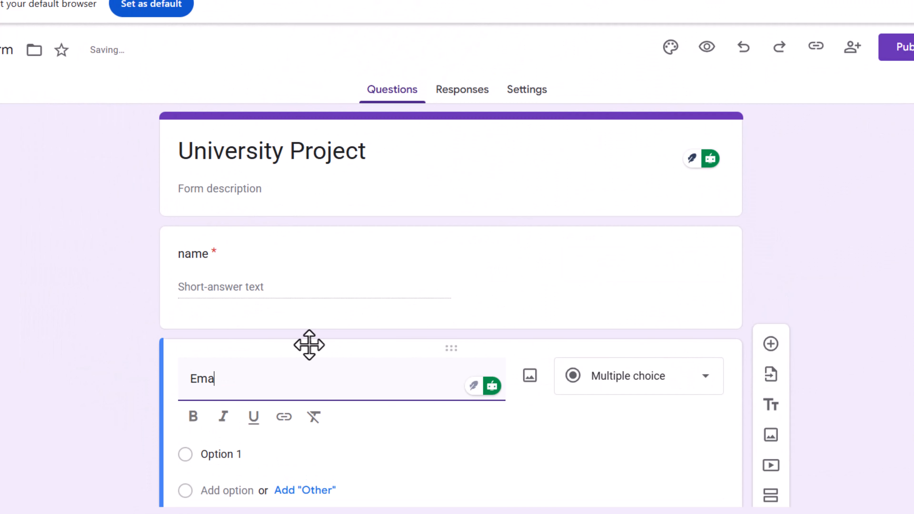
pyautogui.write('il A')
pyautogui.press('BackSpace')
pyautogui.write('dd')
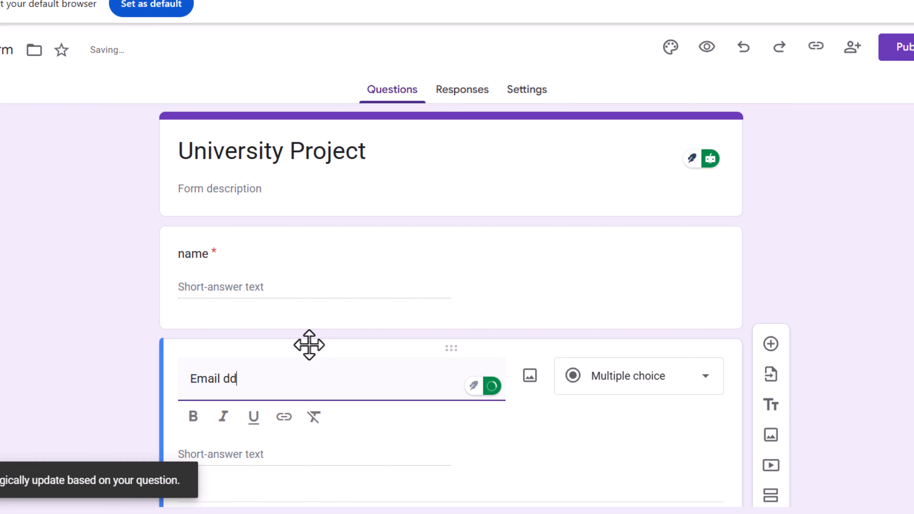
pyautogui.click(227, 383)
pyautogui.click(244, 422)
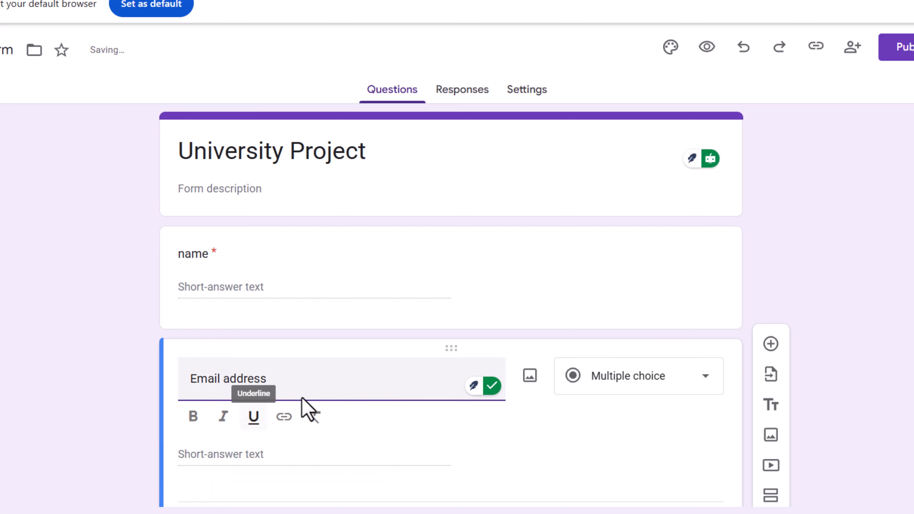
pyautogui.click(618, 315)
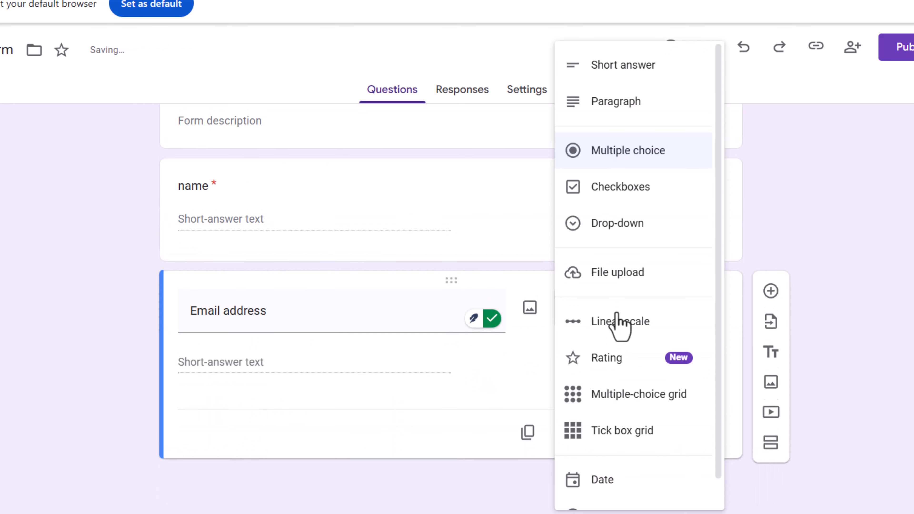
pyautogui.click(614, 74)
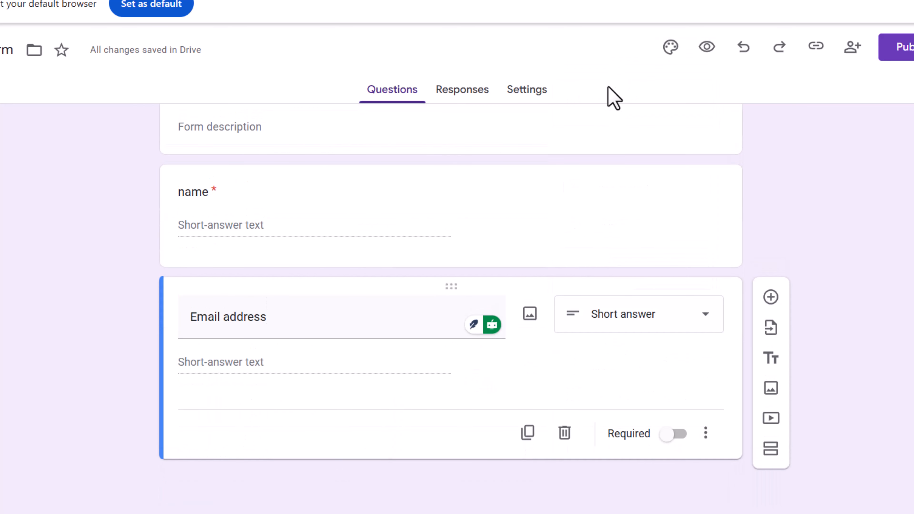
pyautogui.click(674, 436)
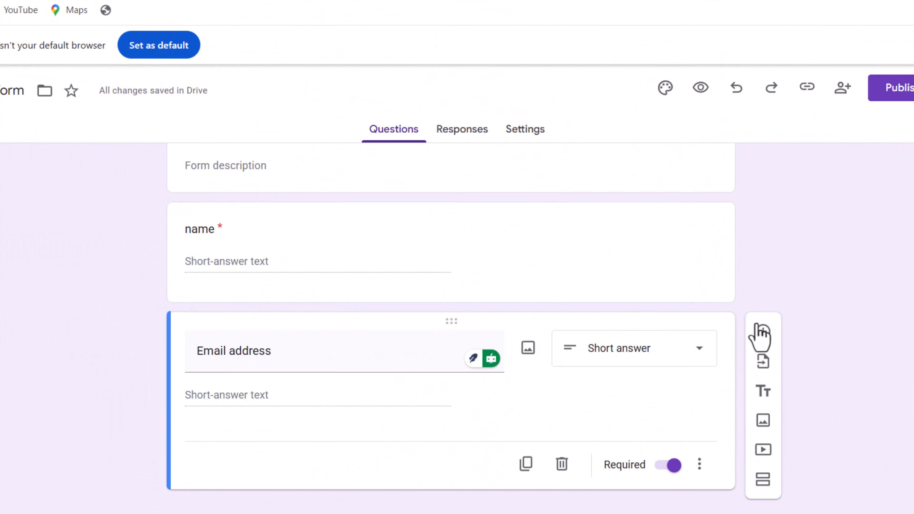
# - Add a multiple-choice question titled Qualification
pyautogui.click(760, 331)
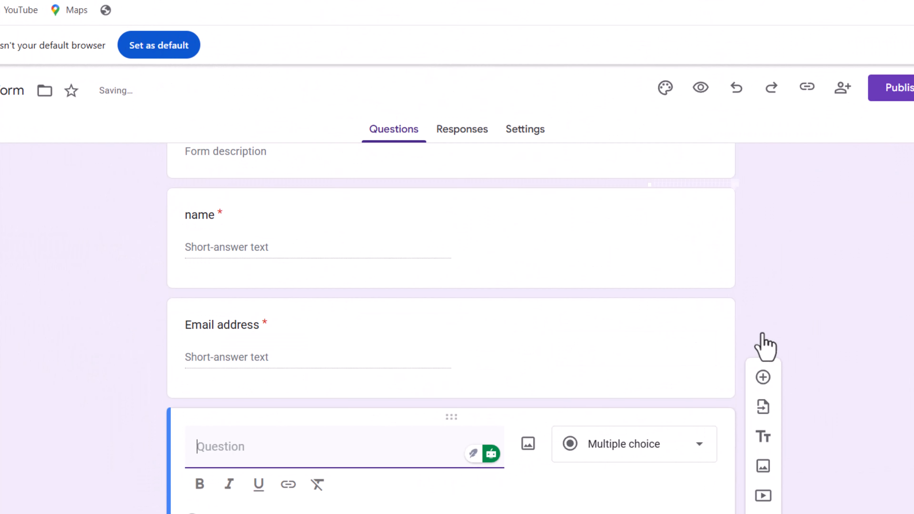
pyautogui.write('Qualif')
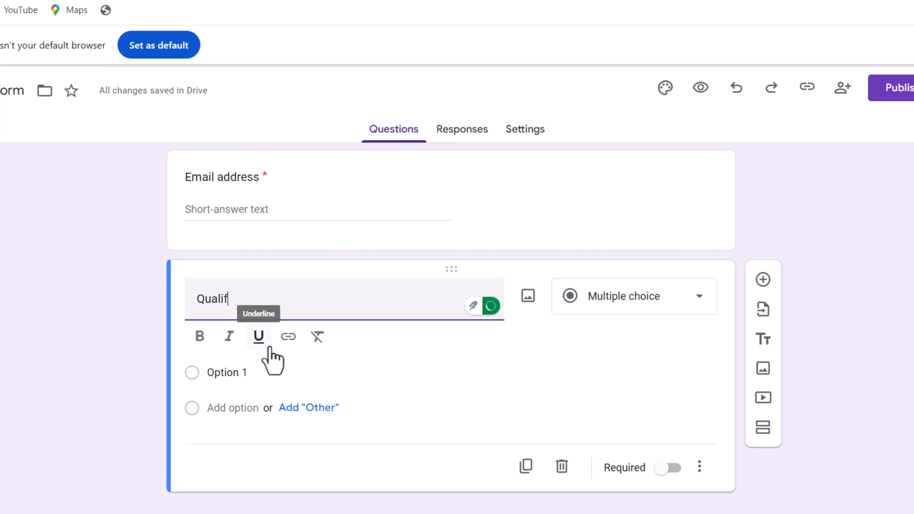
pyautogui.write('ication')
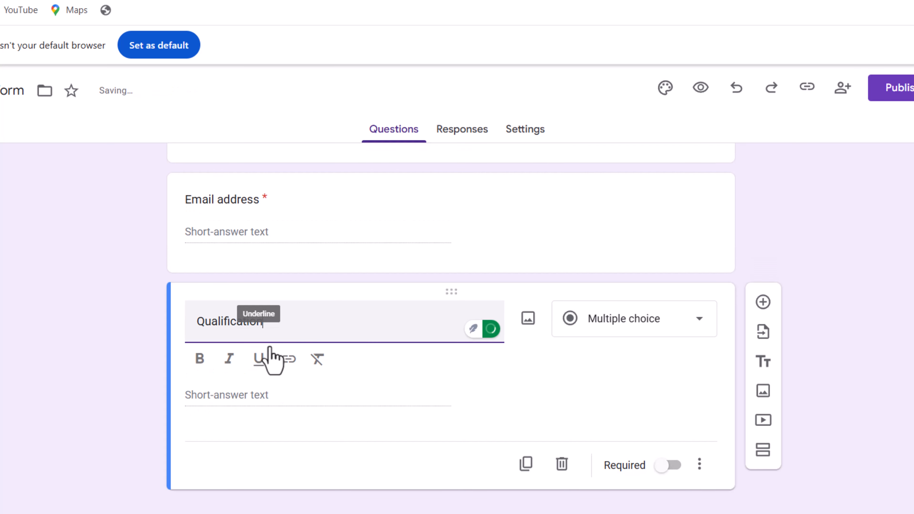
pyautogui.click(608, 321)
pyautogui.click(614, 195)
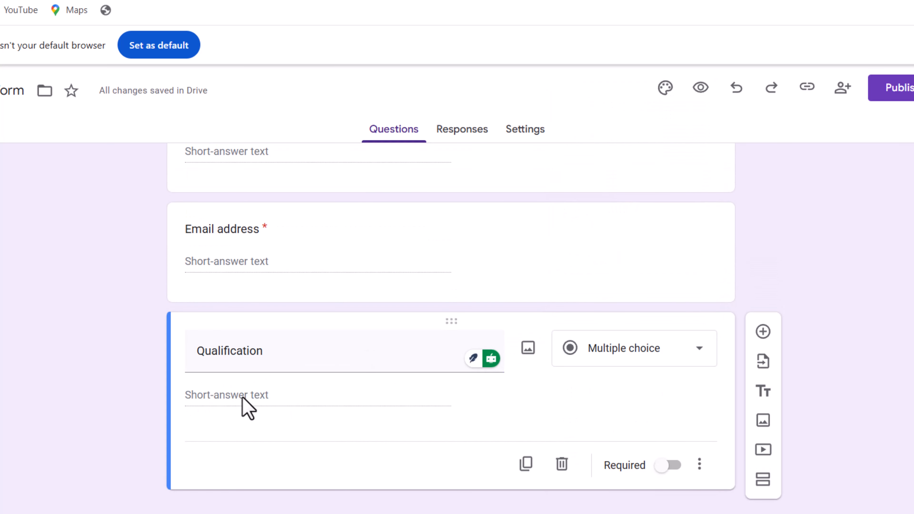
pyautogui.click(620, 357)
pyautogui.click(612, 200)
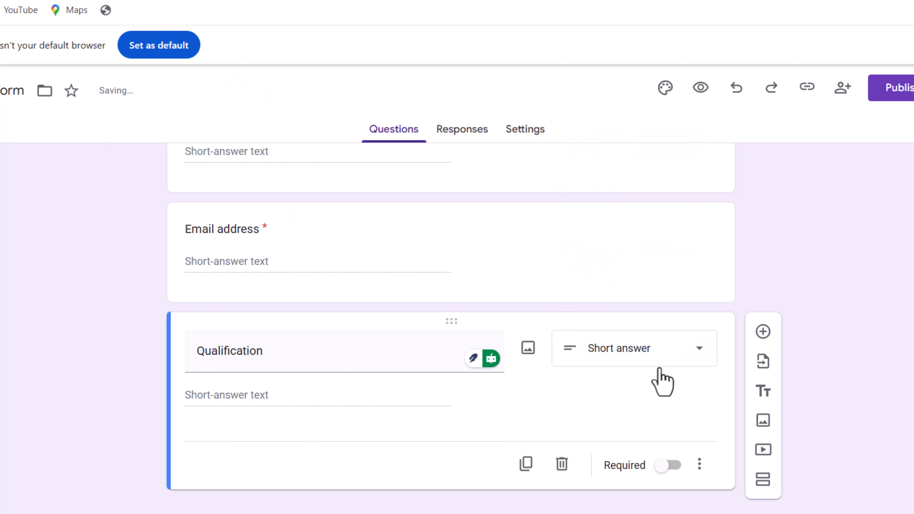
pyautogui.click(657, 360)
pyautogui.click(632, 200)
# - Set the Qualification question's first option to Undergraduate and add an Other option
pyautogui.click(215, 397)
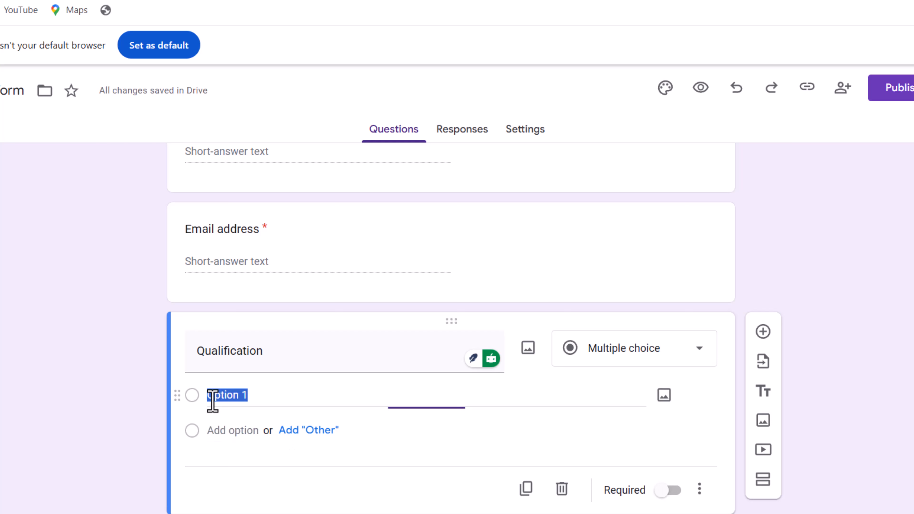
pyautogui.write('Undergrudu')
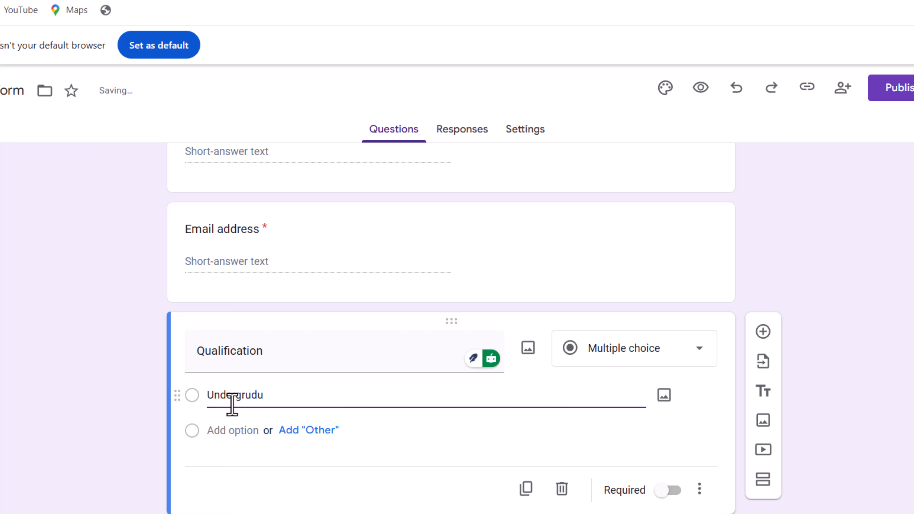
pyautogui.write('ate')
pyautogui.rightClick(232, 400)
pyautogui.click(275, 97)
pyautogui.click(292, 432)
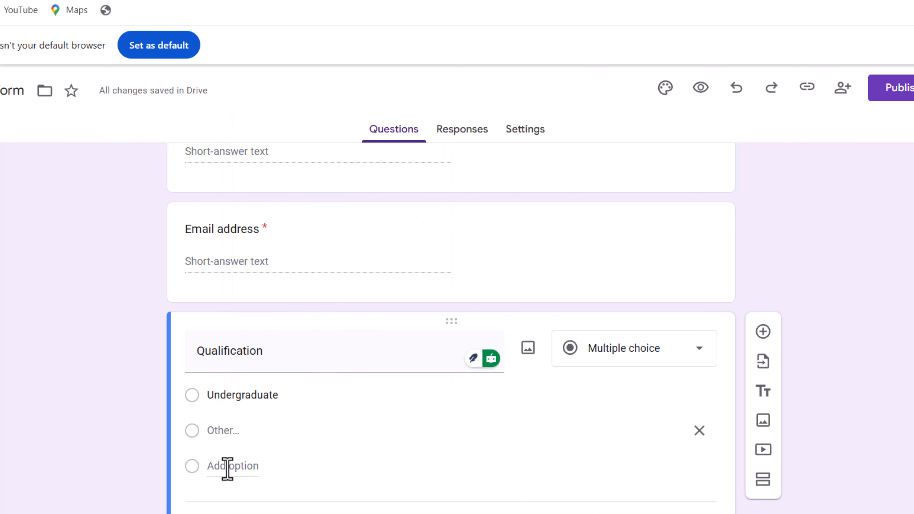
# - Add Masters and PhD as further options of the Qualification question
pyautogui.click(229, 466)
pyautogui.press('BackSpace')
pyautogui.write('Mast')
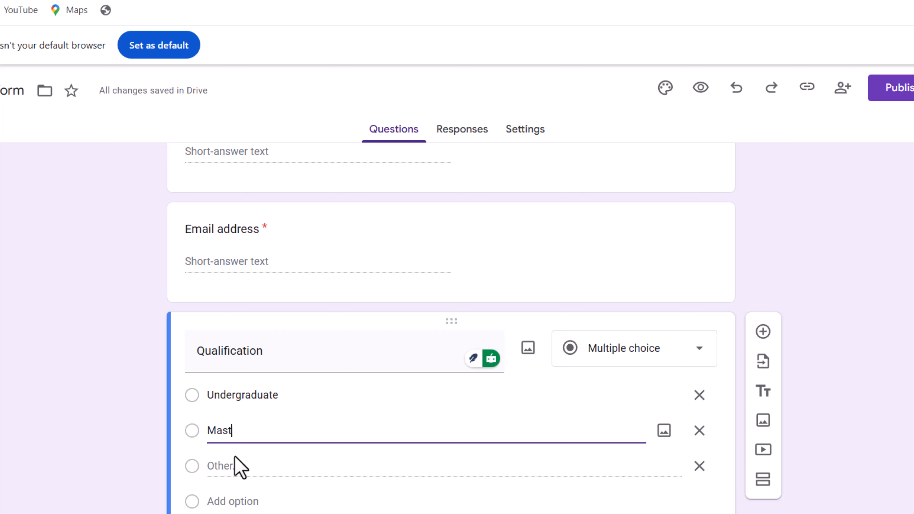
pyautogui.write('ers')
pyautogui.click(230, 499)
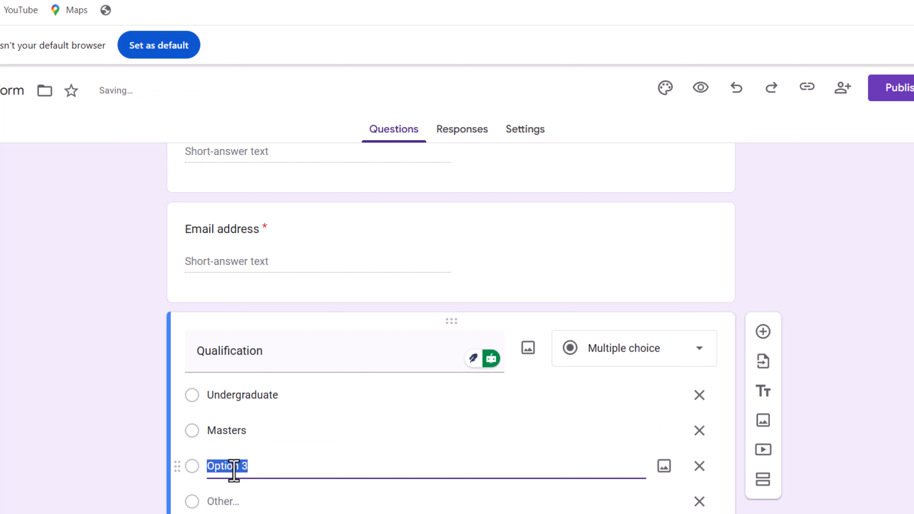
pyautogui.press('BackSpace')
pyautogui.write('PhD')
pyautogui.scroll(-3, 312, 442)
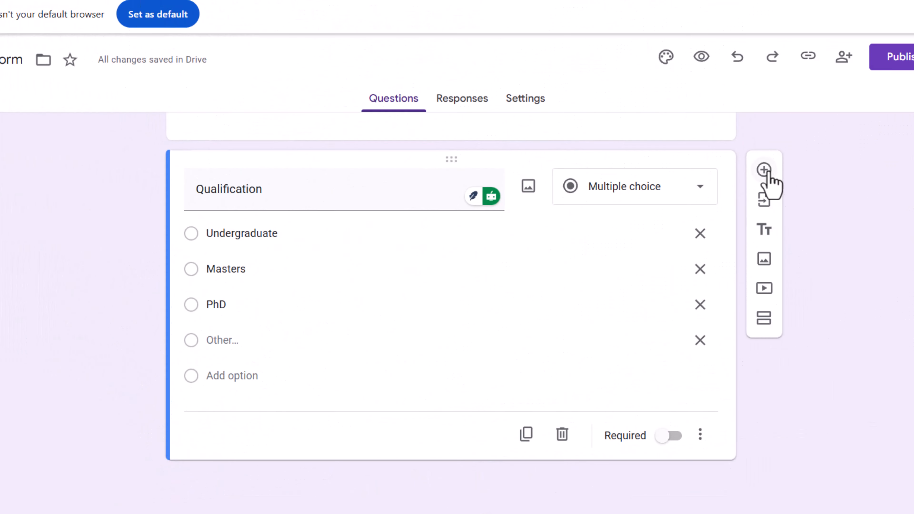
# - Add a new multiple-choice question titled Age
pyautogui.click(764, 176)
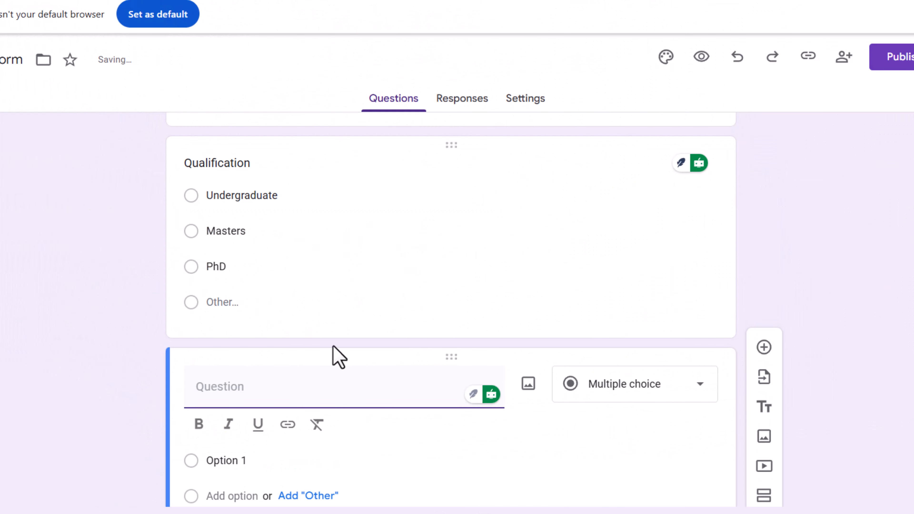
pyautogui.write('Age')
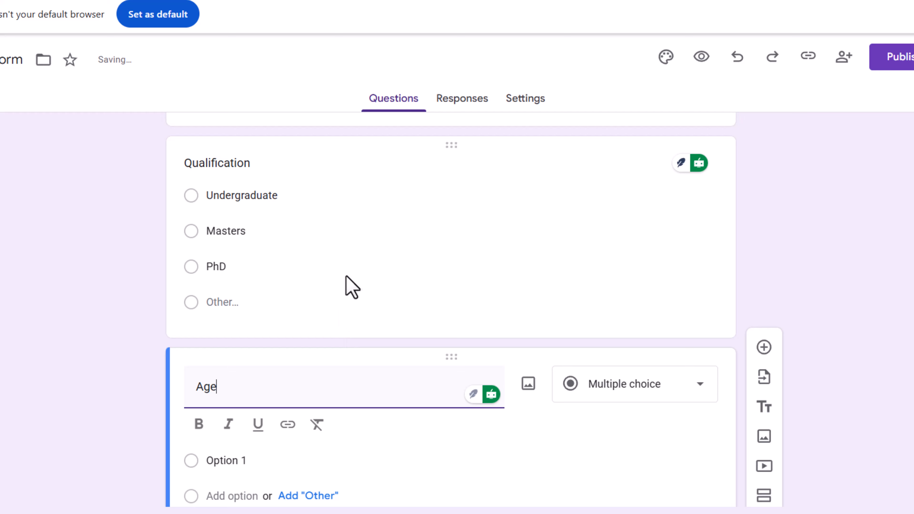
pyautogui.click(650, 397)
pyautogui.click(635, 162)
pyautogui.scroll(-2, 454, 320)
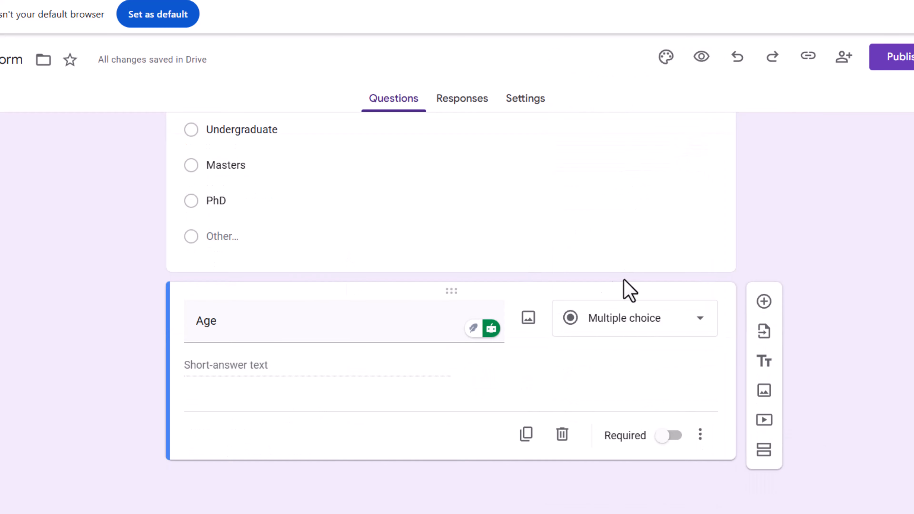
pyautogui.click(621, 319)
pyautogui.click(611, 162)
pyautogui.click(650, 333)
pyautogui.click(627, 86)
pyautogui.click(638, 331)
pyautogui.click(630, 157)
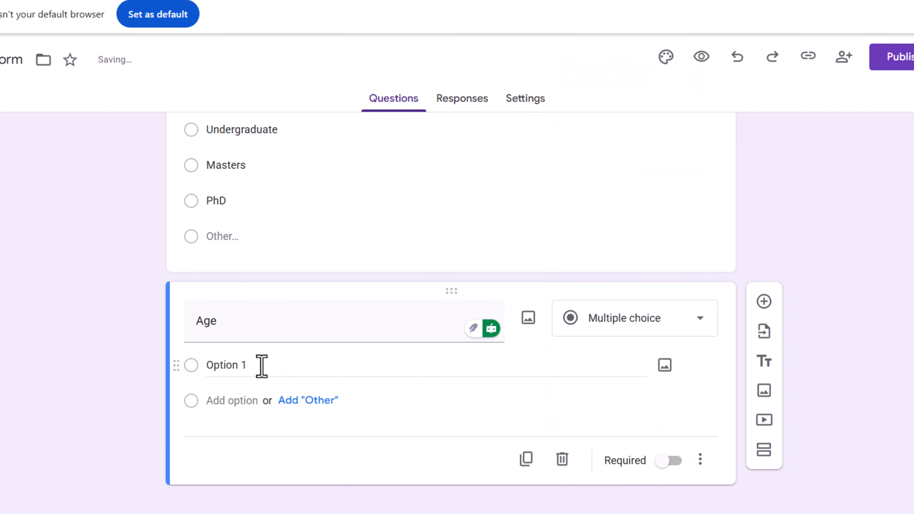
# - Set the Age question's first option to 15-20 and add an Other option
pyautogui.write('15-20')
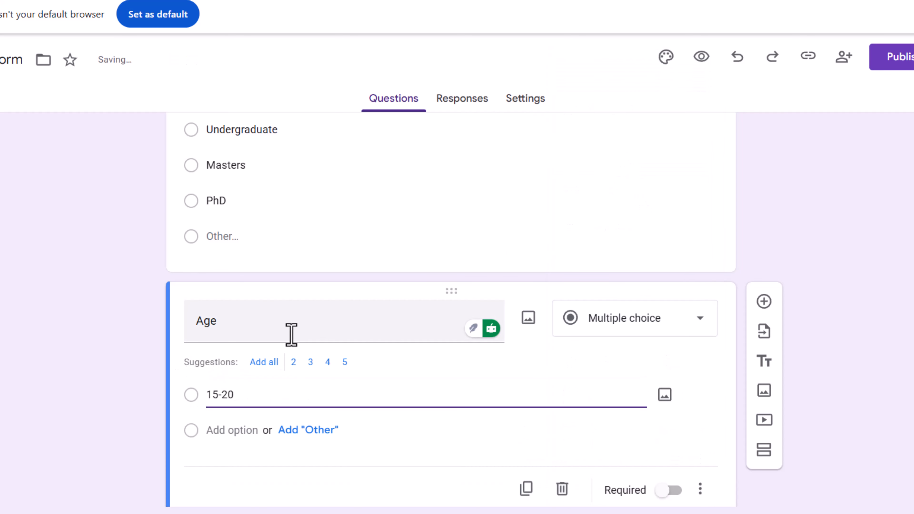
pyautogui.click(298, 430)
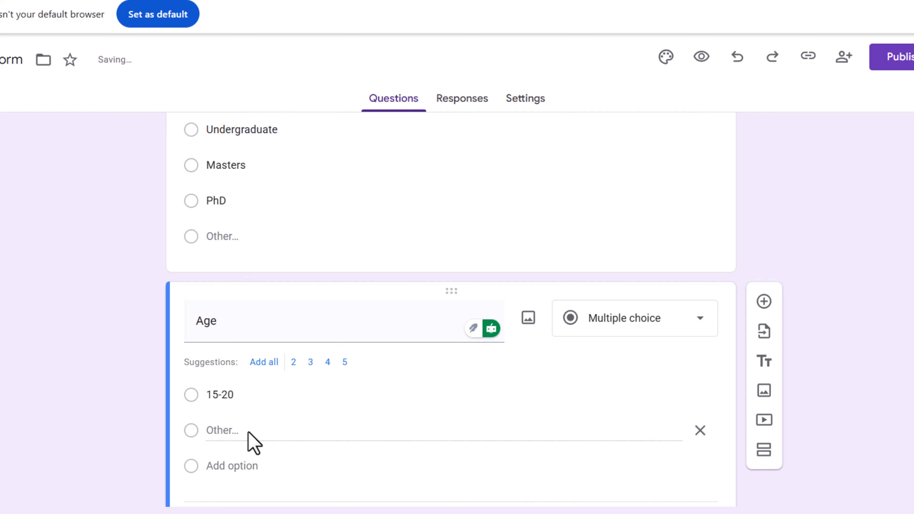
pyautogui.moveTo(245, 431); pyautogui.dragTo(221, 432)
# - Add 20-25 as a further option of the Age question
pyautogui.click(240, 464)
pyautogui.write('2')
pyautogui.moveTo(301, 435); pyautogui.dragTo(228, 429)
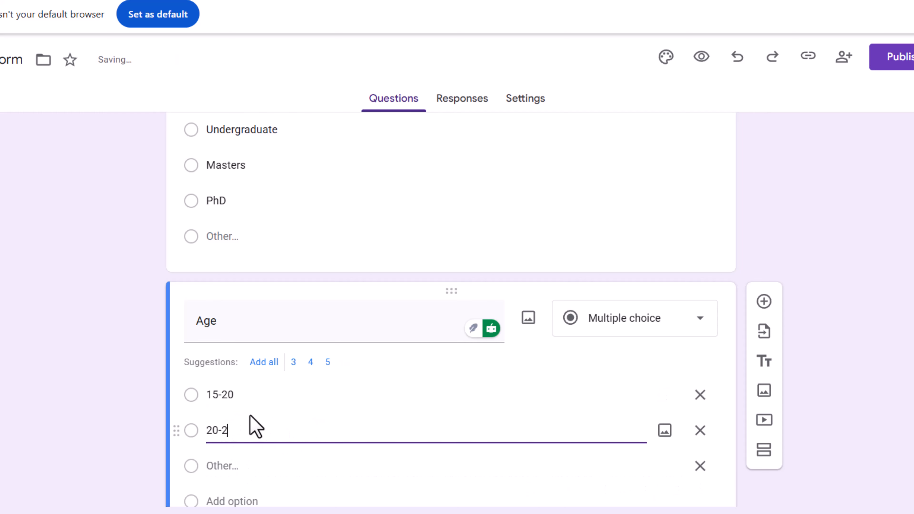
pyautogui.write('0-25')
pyautogui.scroll(-2, 473, 418)
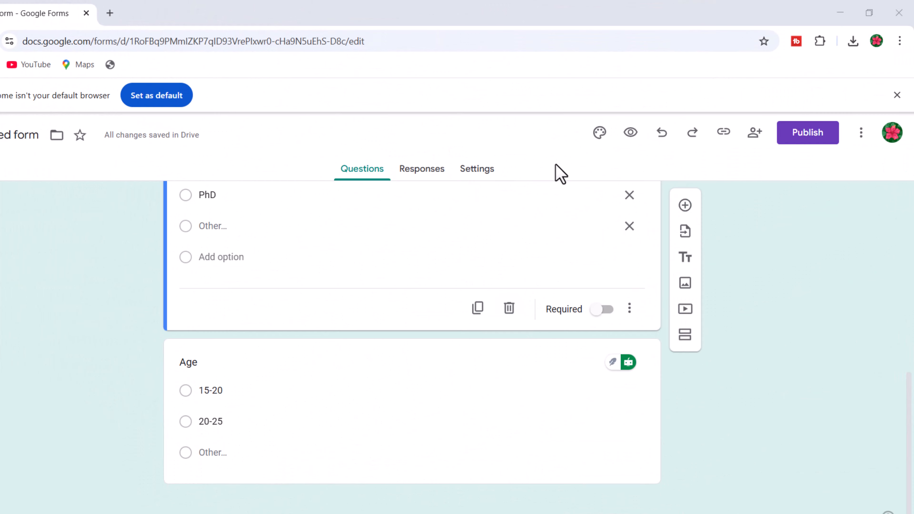
# - In the theme settings, set the header to the open-book heart image from Work and School and pick the dark maroon colour
pyautogui.click(599, 133)
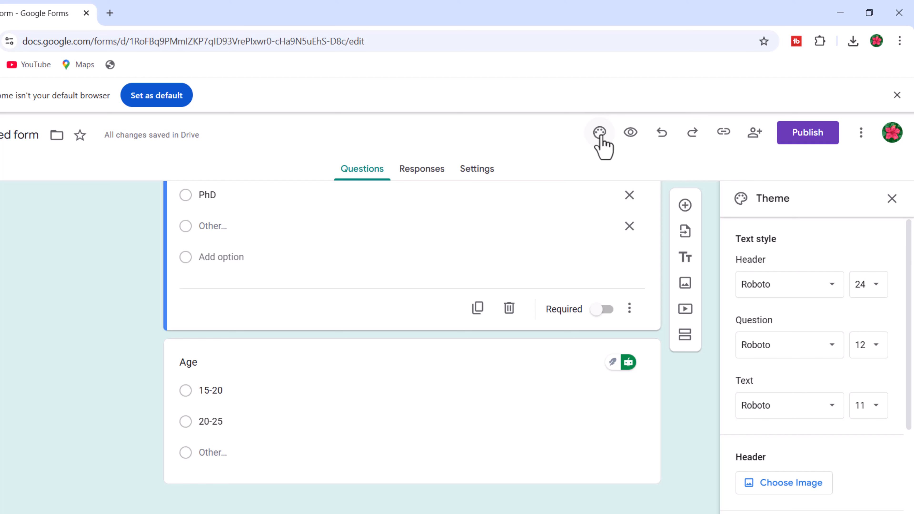
pyautogui.scroll(-4, 787, 294)
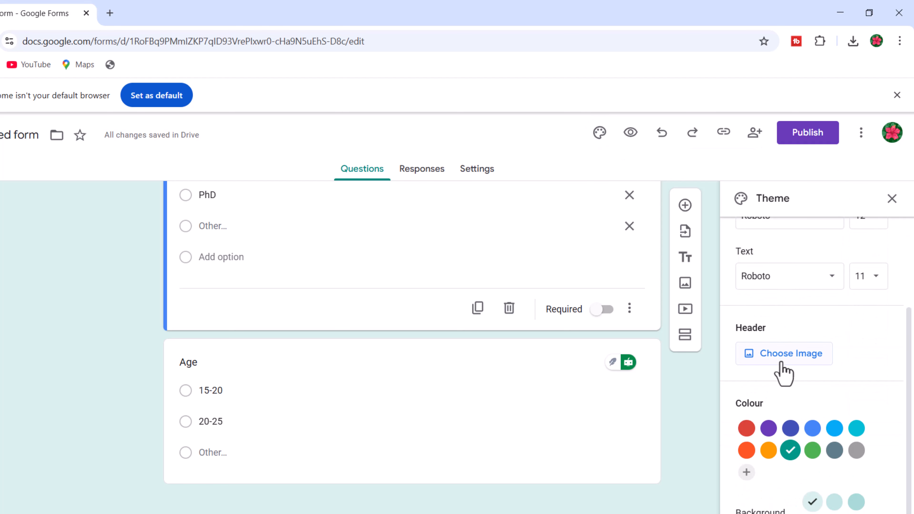
pyautogui.click(782, 369)
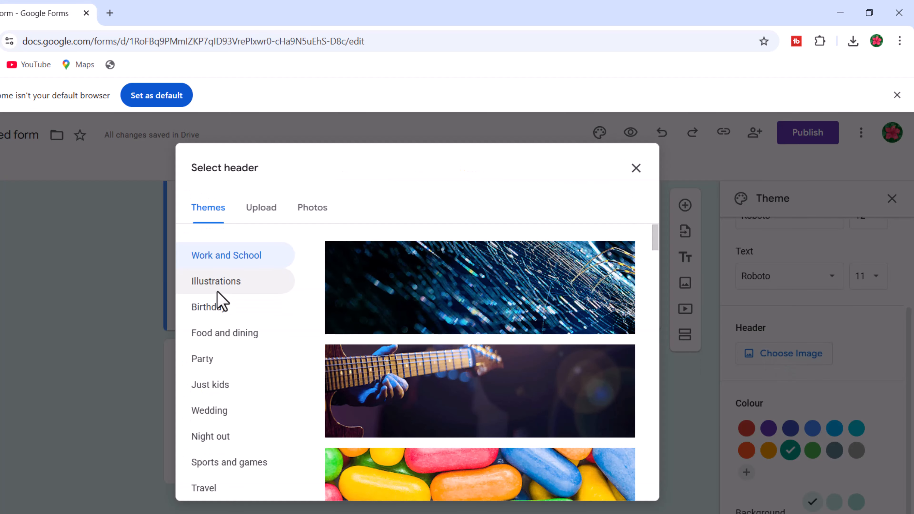
pyautogui.scroll(-3, 437, 327)
pyautogui.scroll(-12, 437, 327)
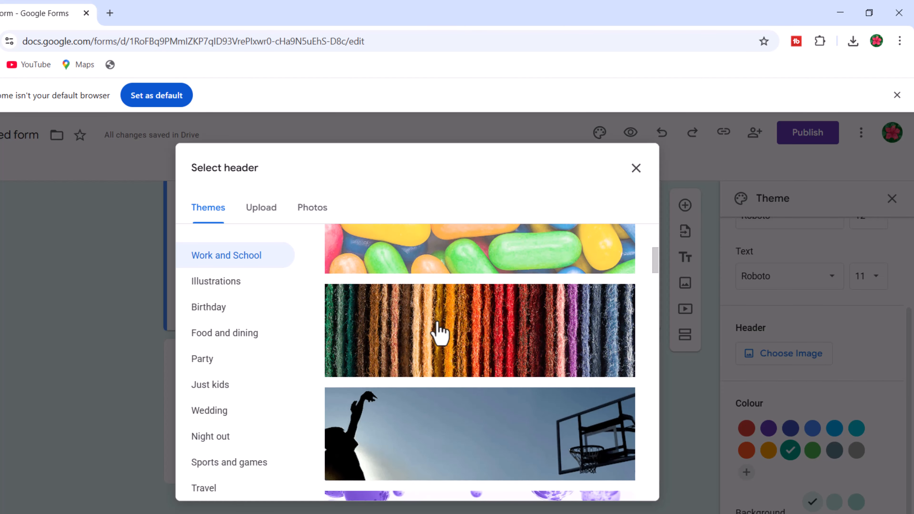
pyautogui.scroll(-5, 437, 327)
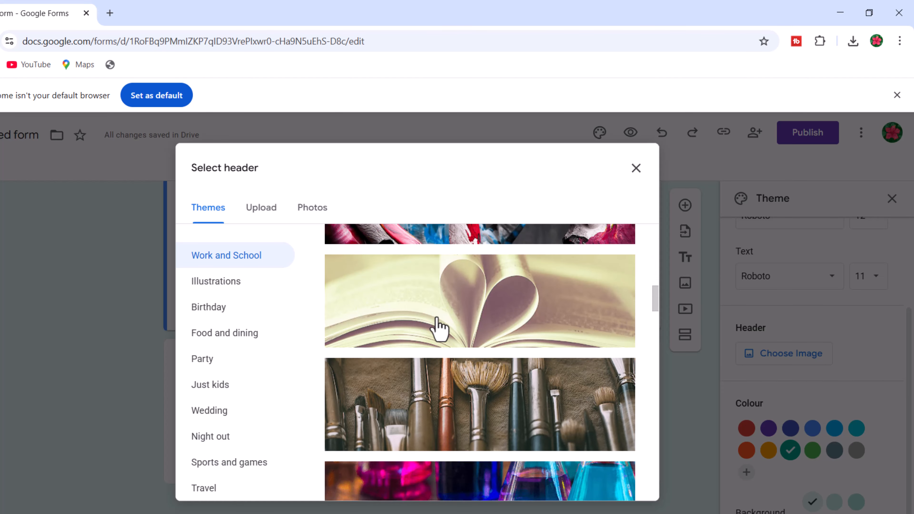
pyautogui.click(432, 324)
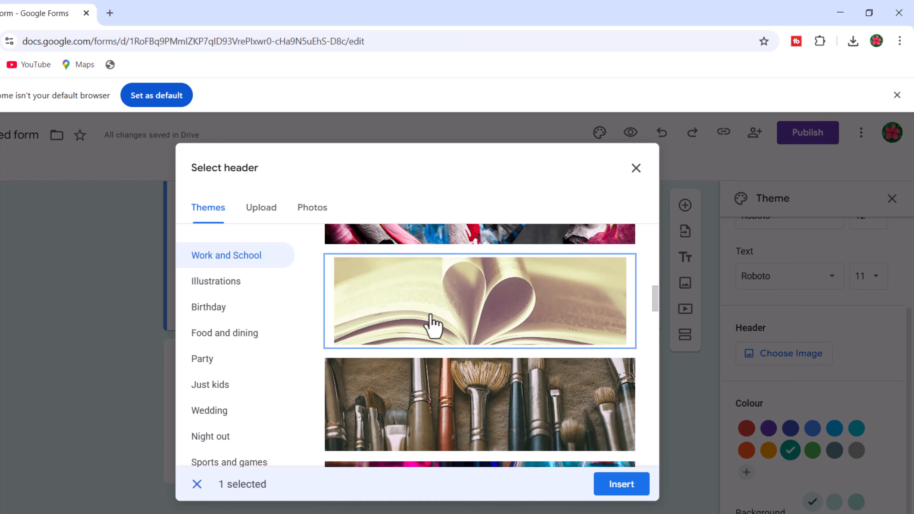
pyautogui.scroll(-2, 430, 322)
pyautogui.click(611, 484)
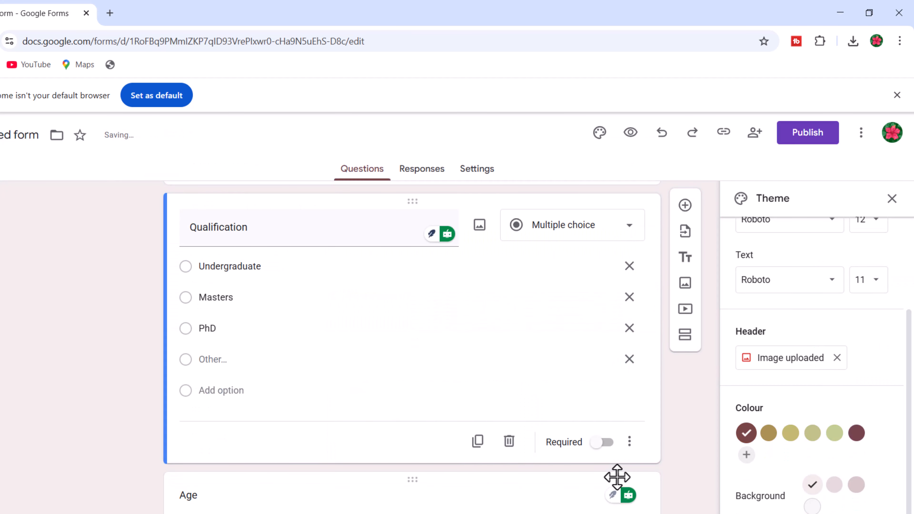
pyautogui.click(856, 437)
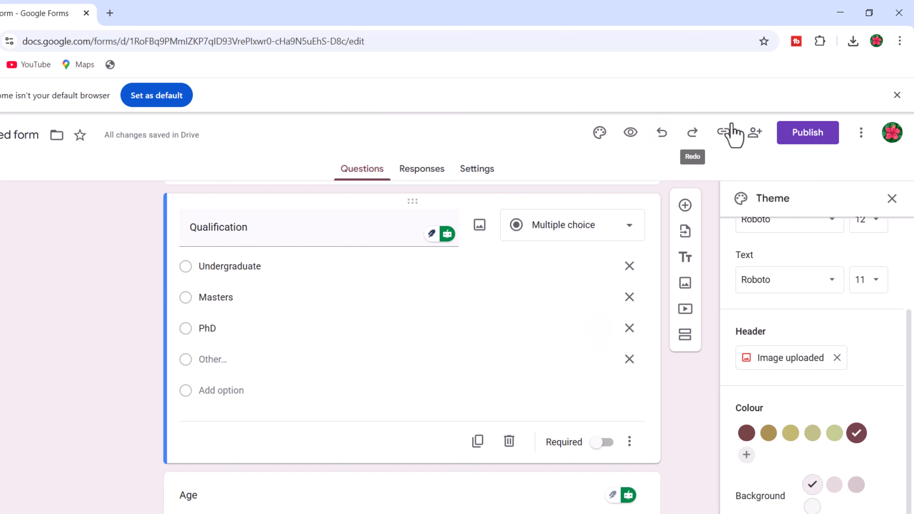
# - Publish the form to anyone with the link
pyautogui.click(795, 137)
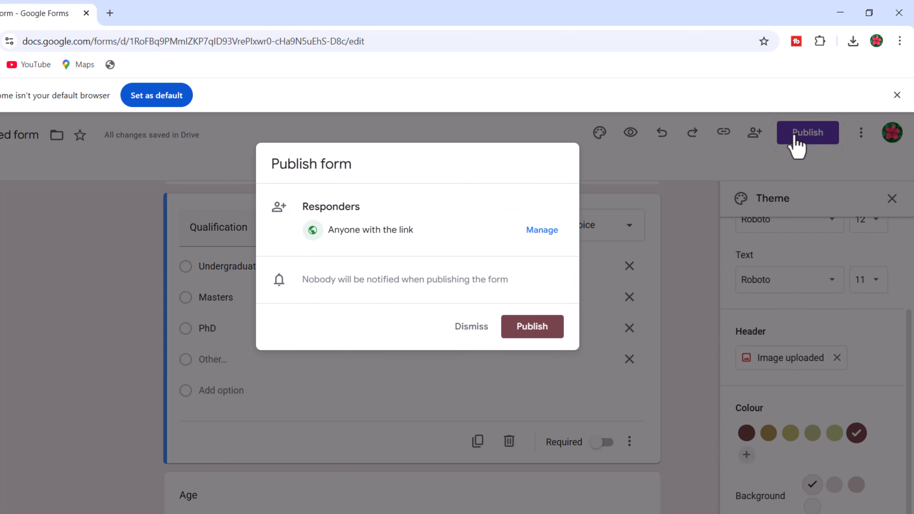
pyautogui.click(528, 330)
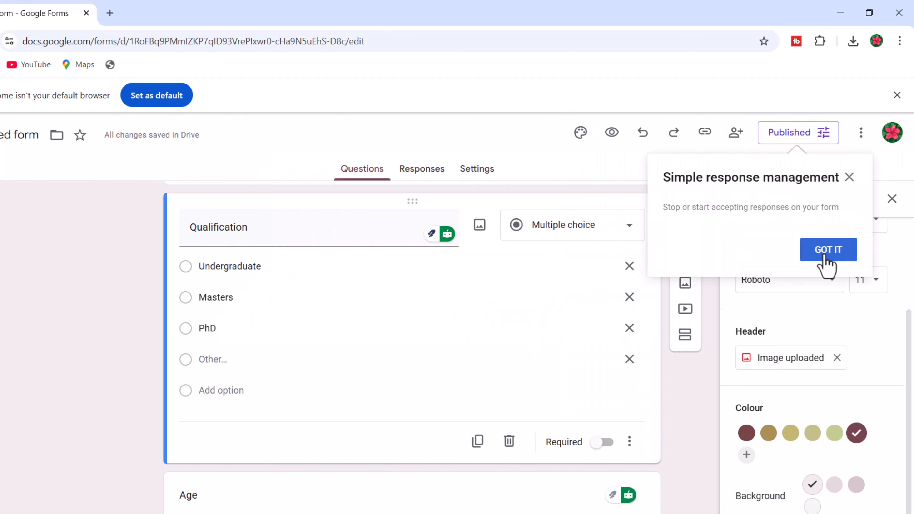
pyautogui.click(825, 252)
# - Copy the form's responder link from the published options and save them
pyautogui.click(778, 133)
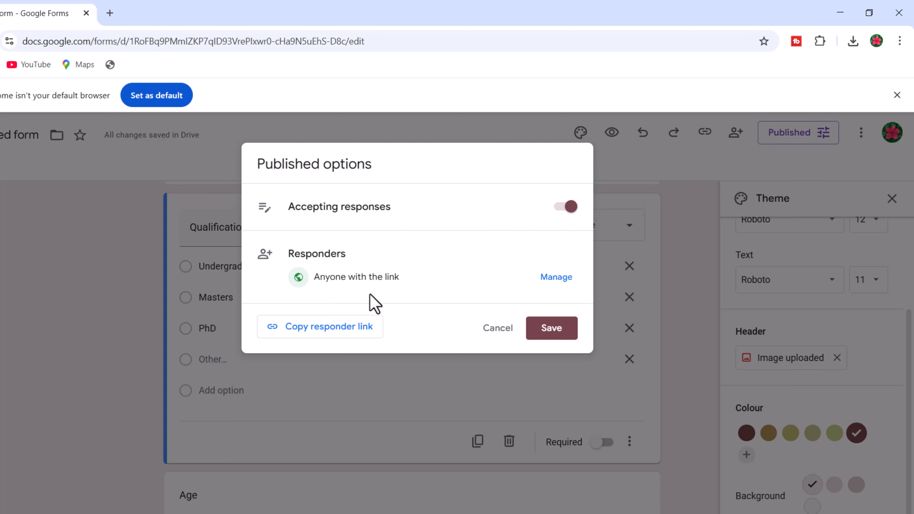
pyautogui.click(321, 332)
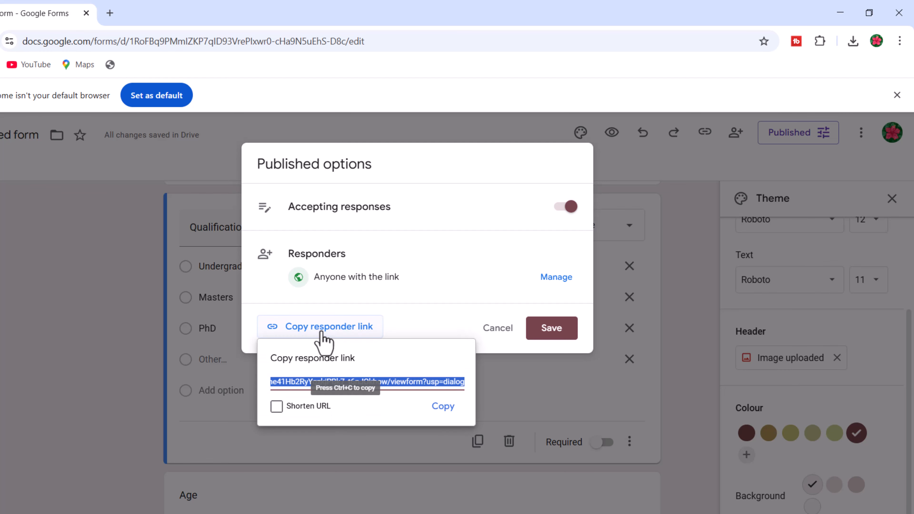
pyautogui.click(442, 406)
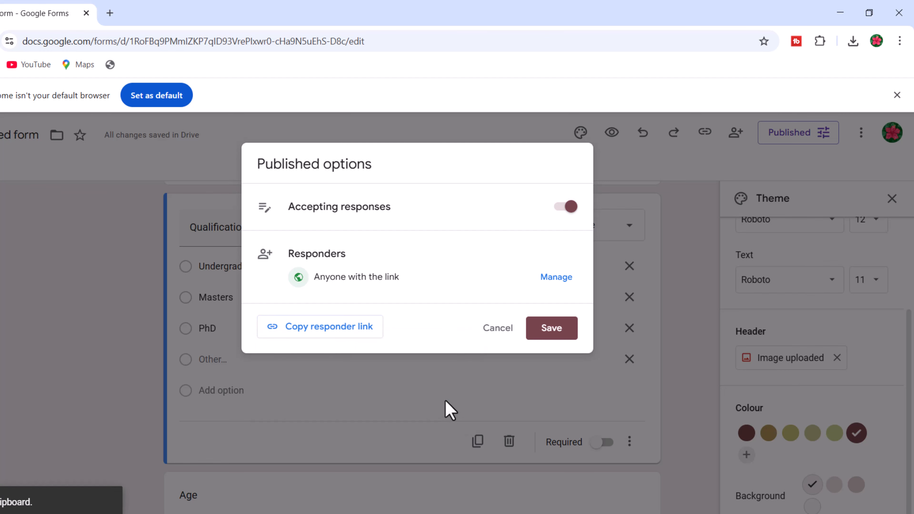
pyautogui.click(551, 328)
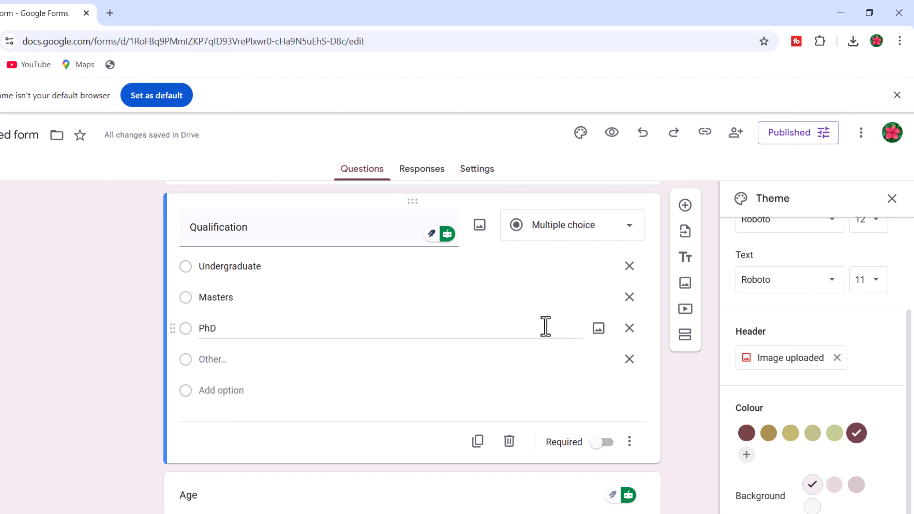
# - Open the copied responder link in a new browser tab and scroll through the live form
pyautogui.click(109, 15)
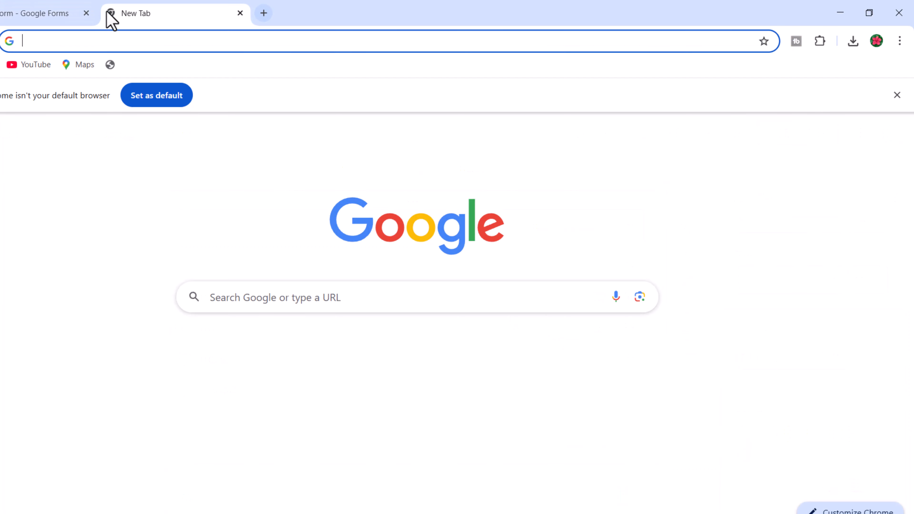
pyautogui.click(353, 41)
pyautogui.rightClick(353, 41)
pyautogui.click(382, 150)
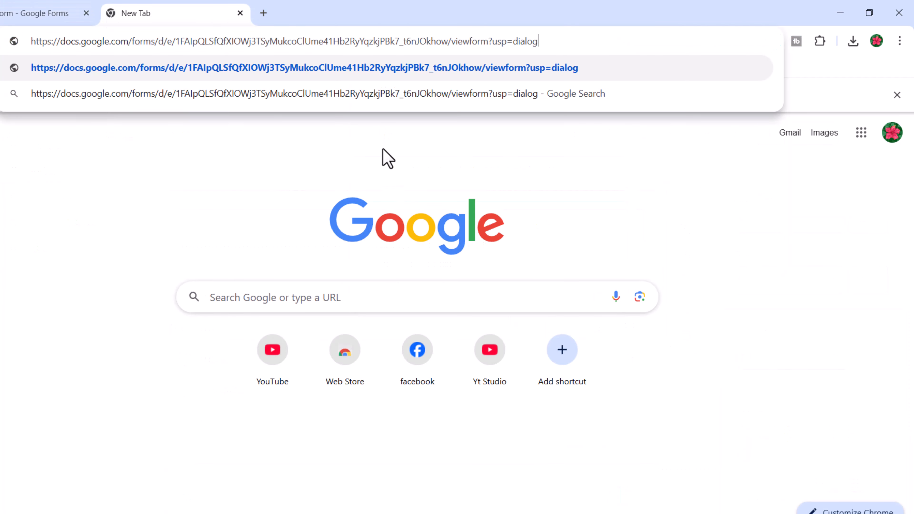
pyautogui.click(329, 69)
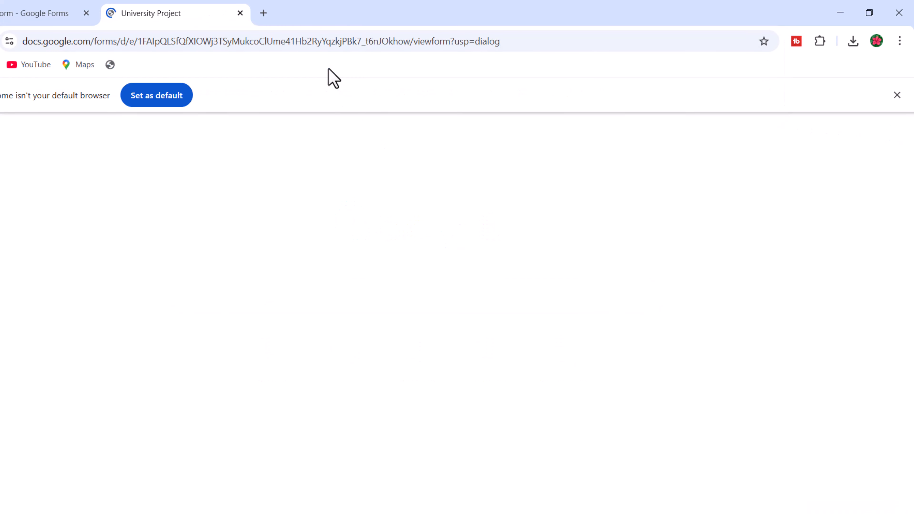
pyautogui.scroll(-2, 370, 199)
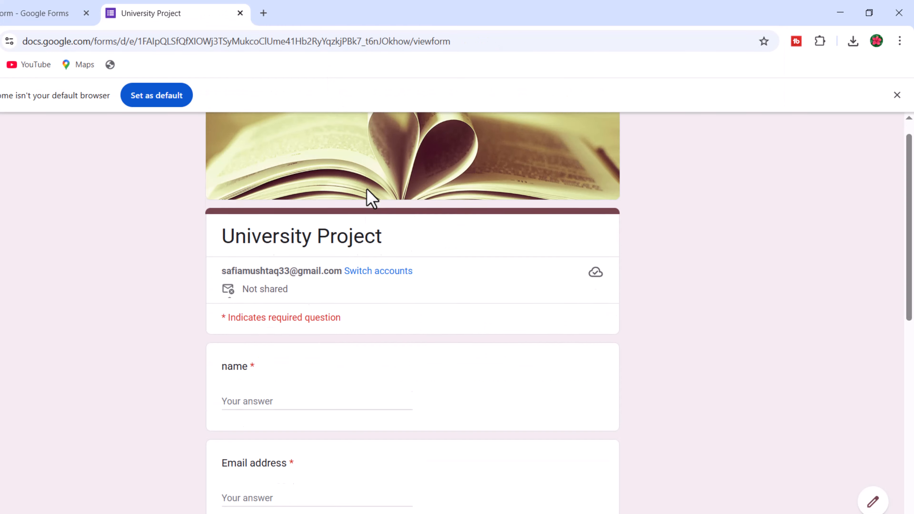
pyautogui.scroll(-2, 370, 194)
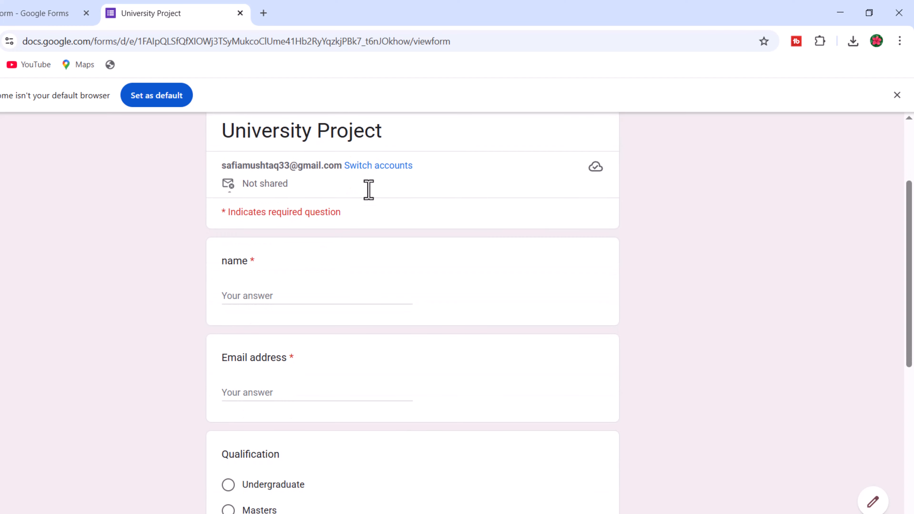
pyautogui.scroll(-2, 369, 190)
pyautogui.scroll(-4, 368, 190)
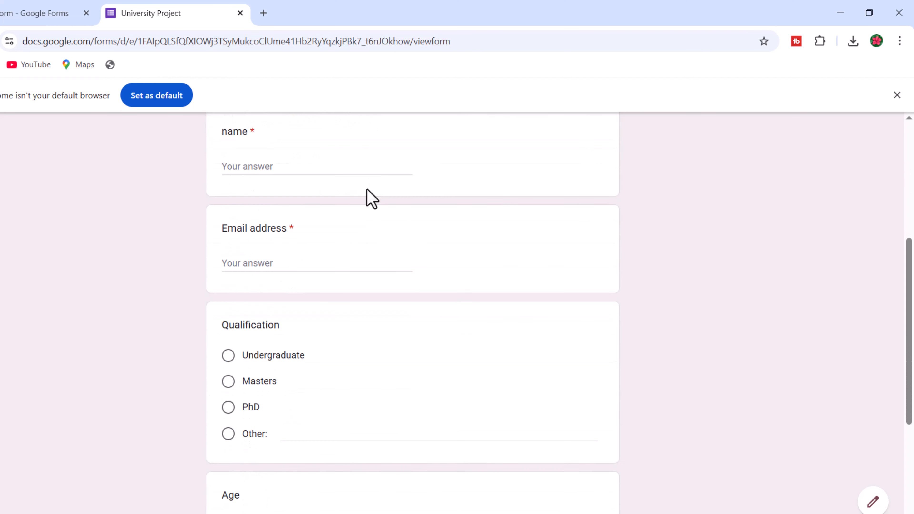
pyautogui.scroll(-4, 370, 198)
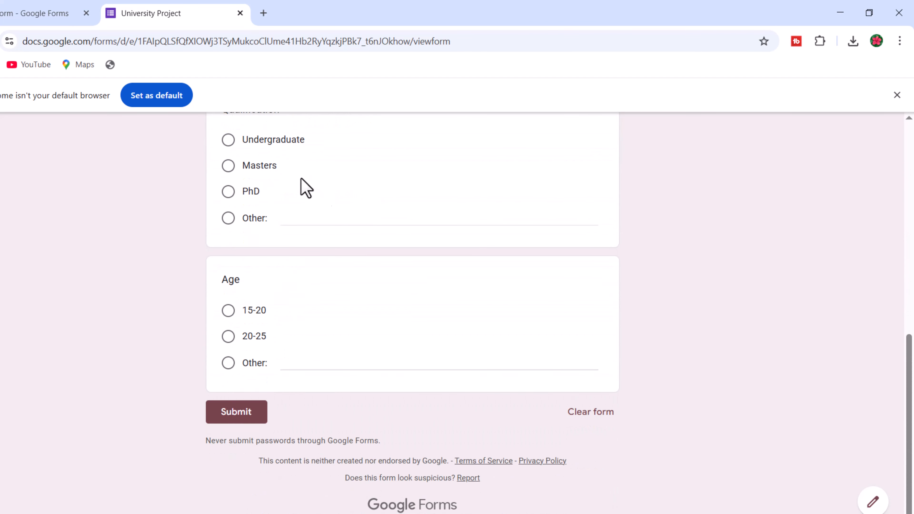
# - Switch back to the form editor and inspect the Responses tab before returning to the questions
pyautogui.hotkey('ctrl', 'shift', 'Tab')
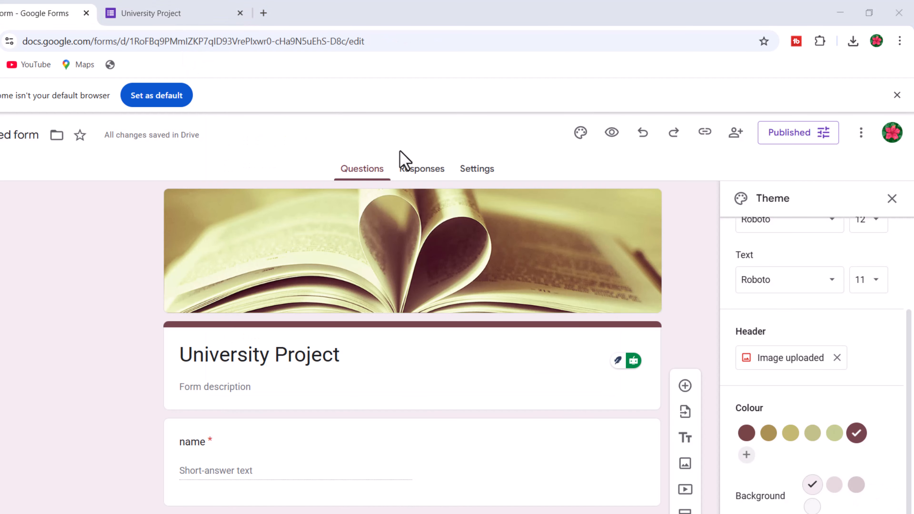
pyautogui.click(428, 183)
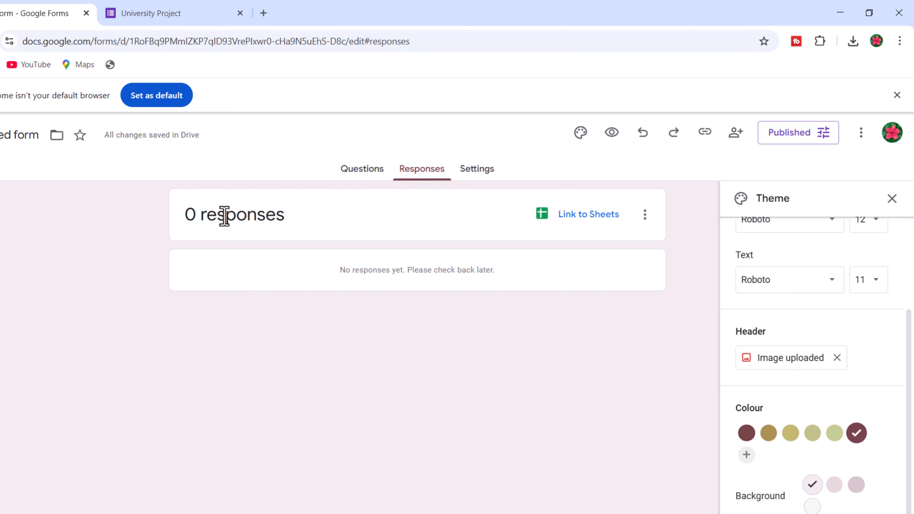
pyautogui.moveTo(179, 220); pyautogui.dragTo(287, 218)
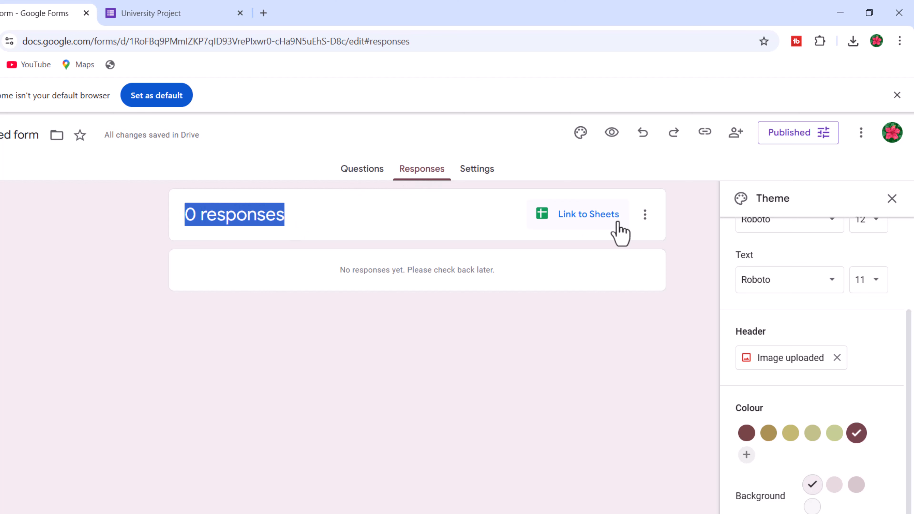
pyautogui.click(590, 223)
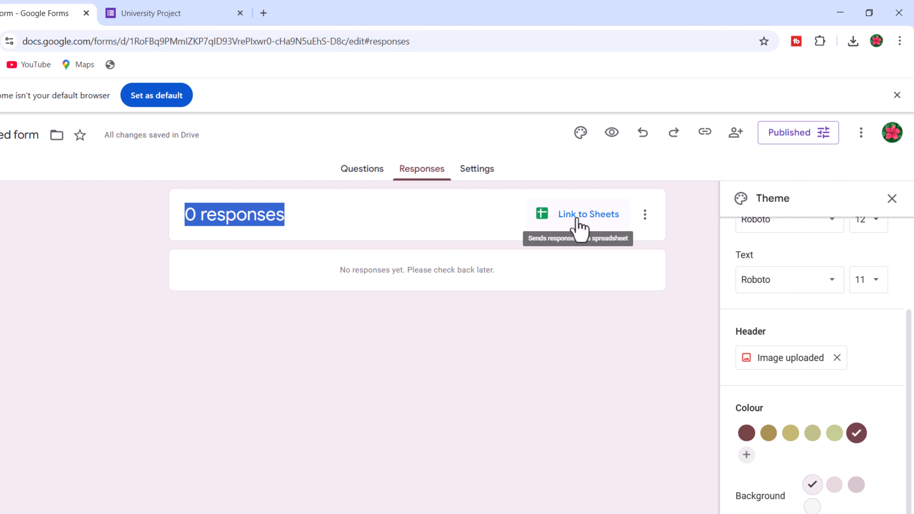
pyautogui.click(362, 171)
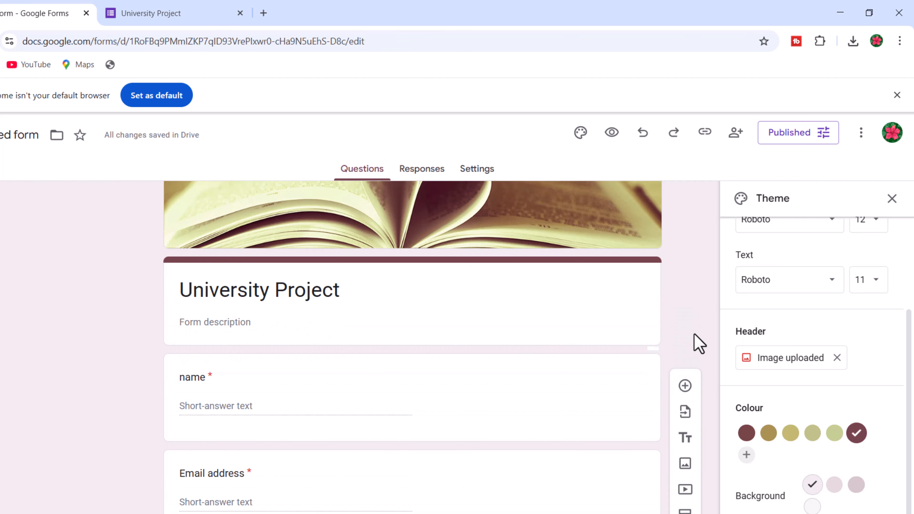